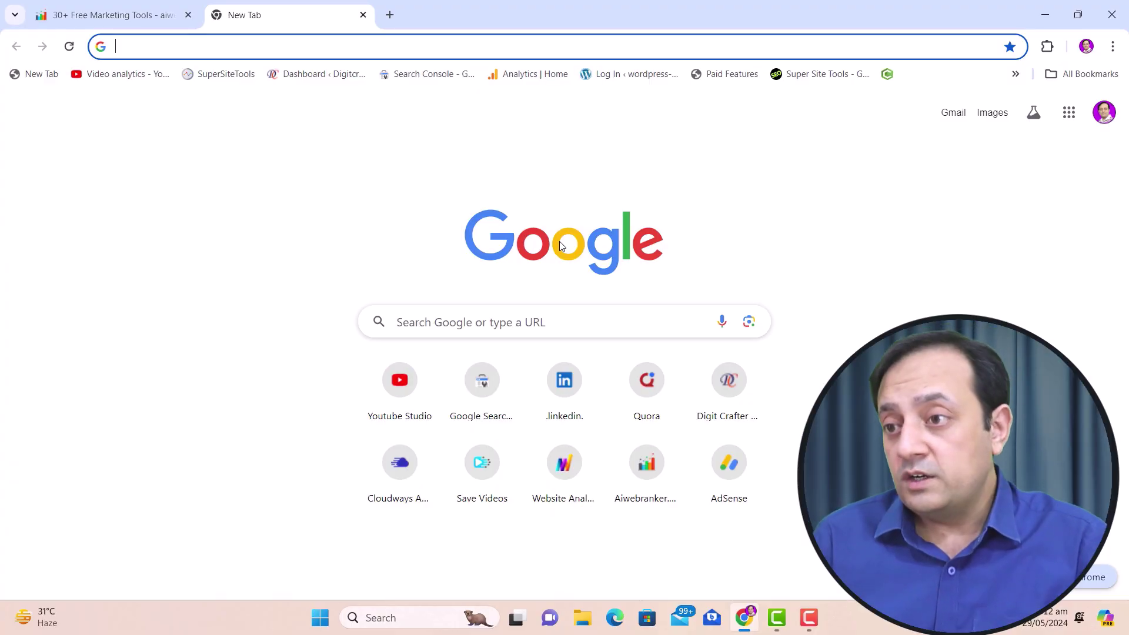
Step: Search Google for 'dog training tips'
{"action": "left_click", "coordinate": [484, 317]}
{"action": "type", "text": "dog "}
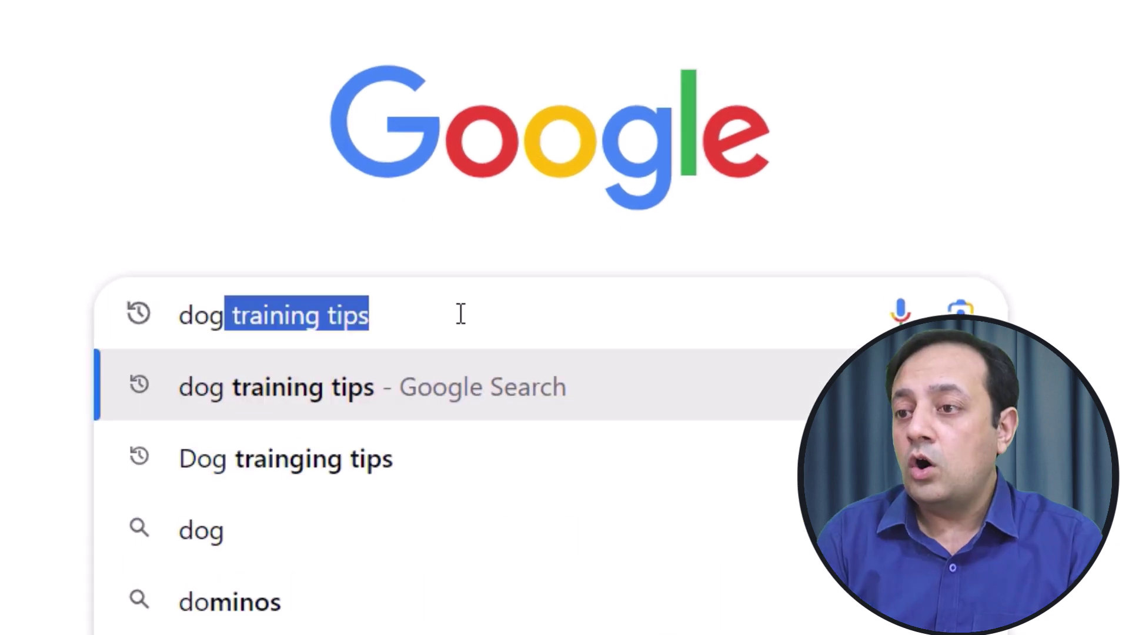
{"action": "type", "text": "t"}
{"action": "key", "text": "Return"}
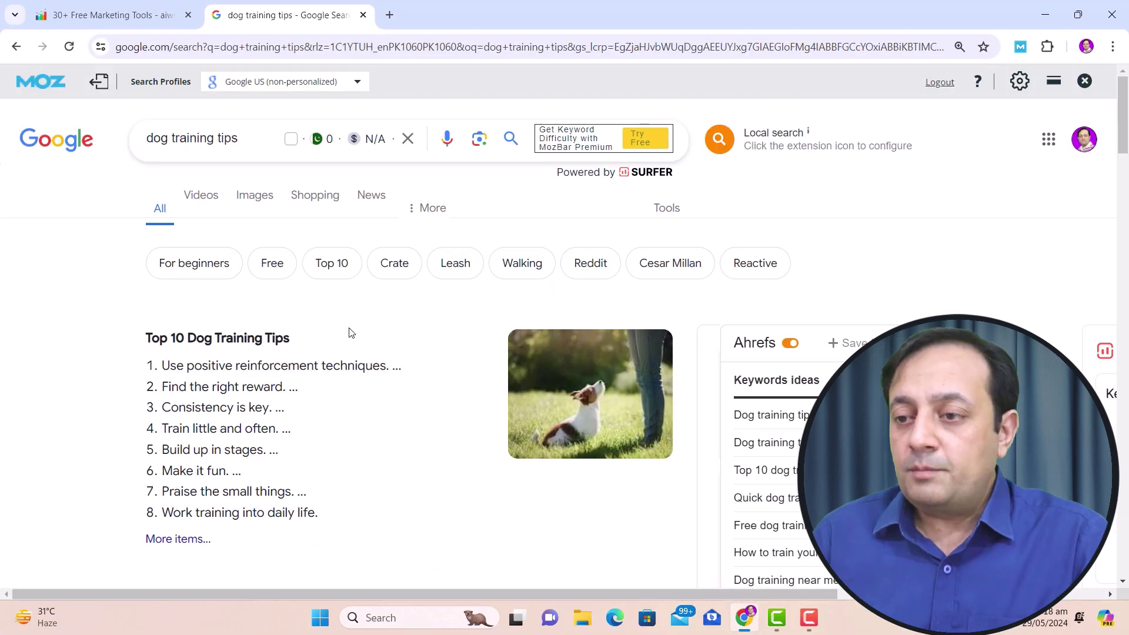
Step: Scroll through the results, checking each listing's MozBar PA and DA scores
{"action": "scroll", "coordinate": [351, 332], "scroll_direction": "down", "scroll_amount": 5}
{"action": "scroll", "coordinate": [351, 335], "scroll_direction": "down", "scroll_amount": 6}
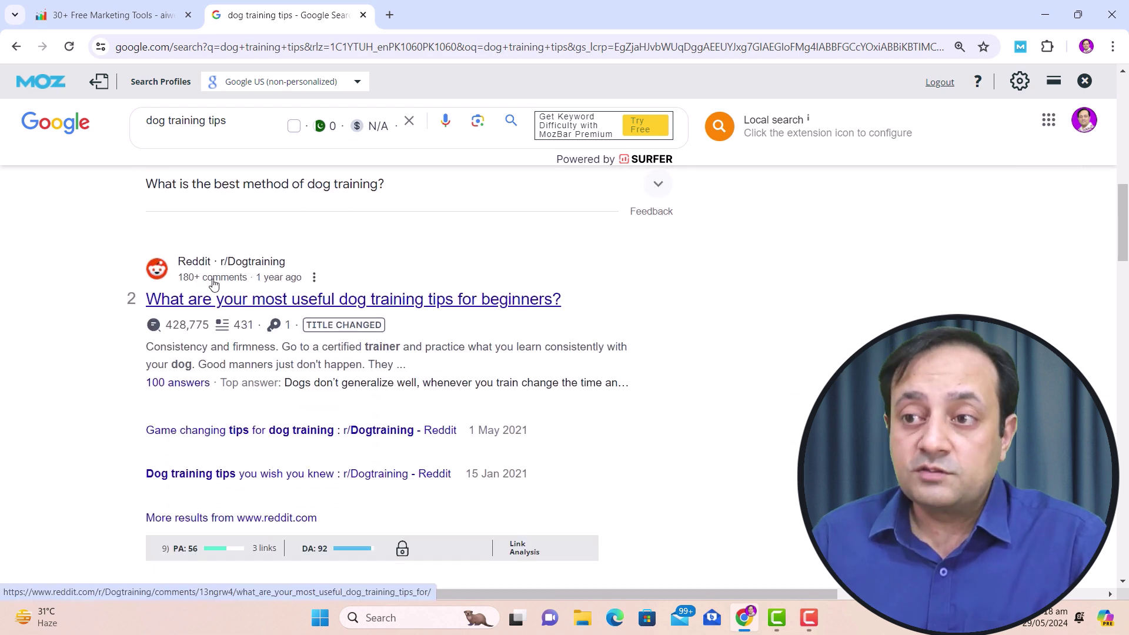
{"action": "scroll", "coordinate": [366, 407], "scroll_direction": "down", "scroll_amount": 2}
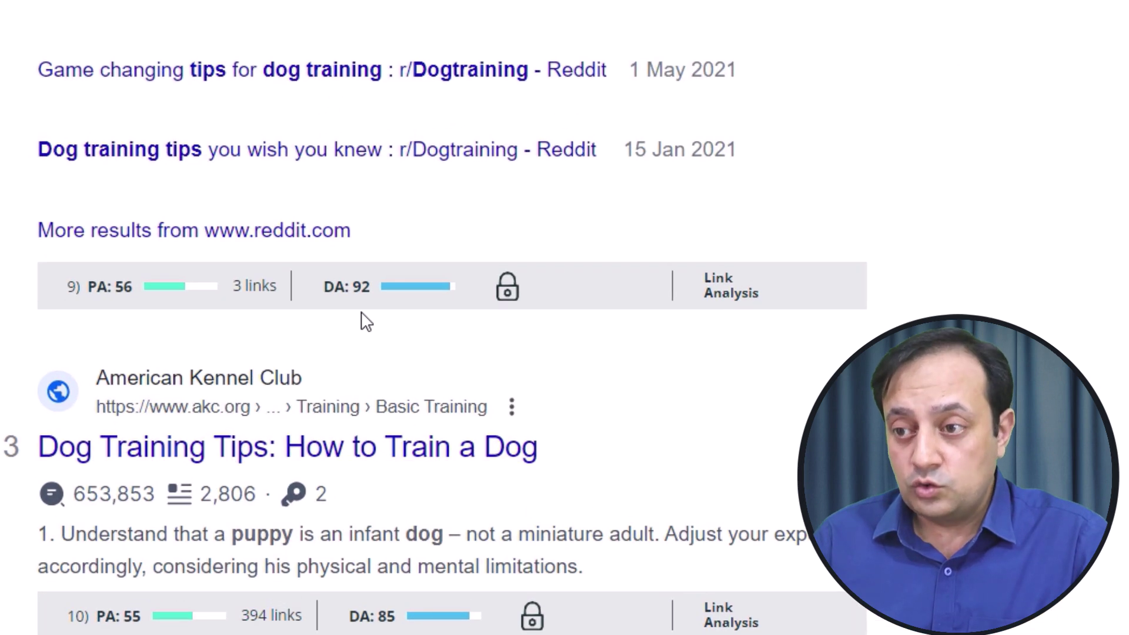
{"action": "scroll", "coordinate": [366, 322], "scroll_direction": "down", "scroll_amount": 4}
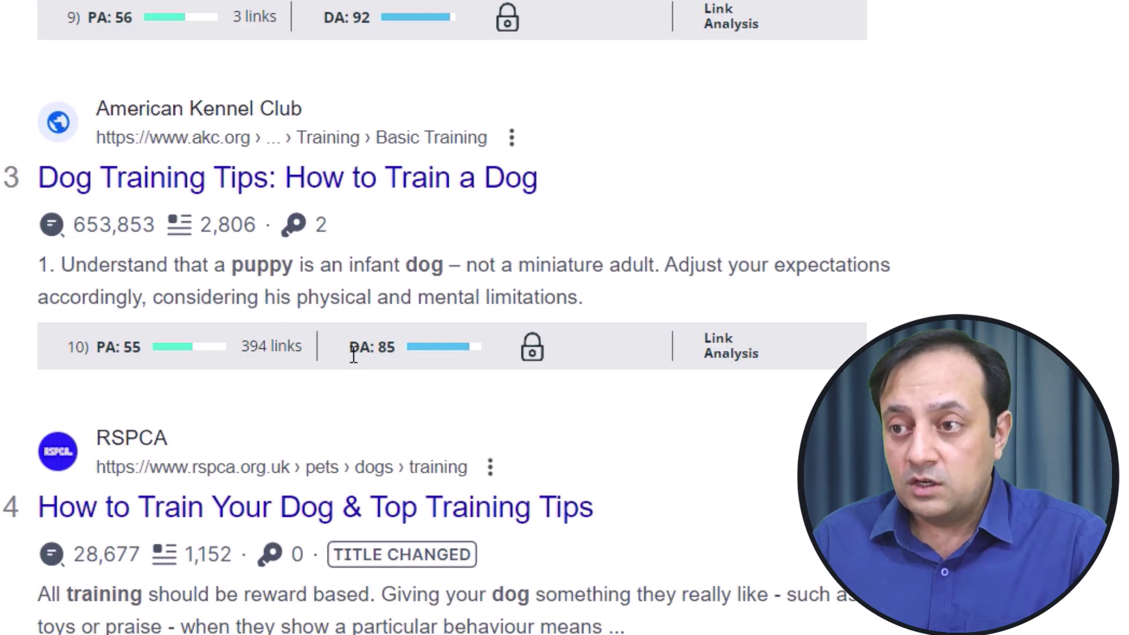
{"action": "left_click_drag", "start_coordinate": [354, 355], "coordinate": [389, 354]}
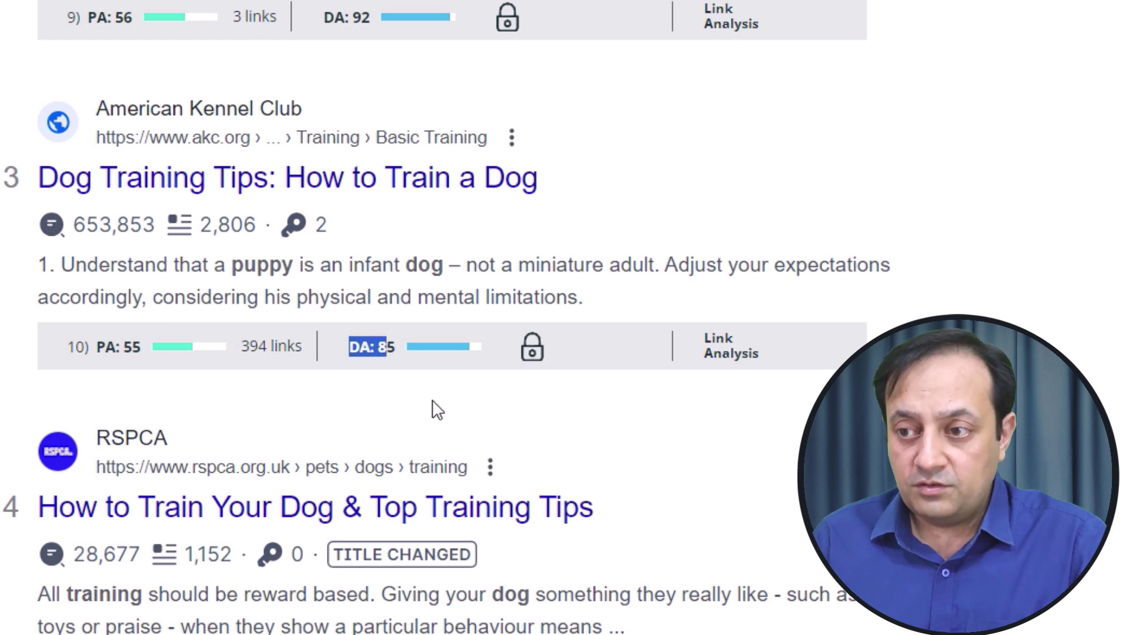
{"action": "scroll", "coordinate": [436, 408], "scroll_direction": "down", "scroll_amount": 2}
{"action": "scroll", "coordinate": [436, 409], "scroll_direction": "down", "scroll_amount": 2}
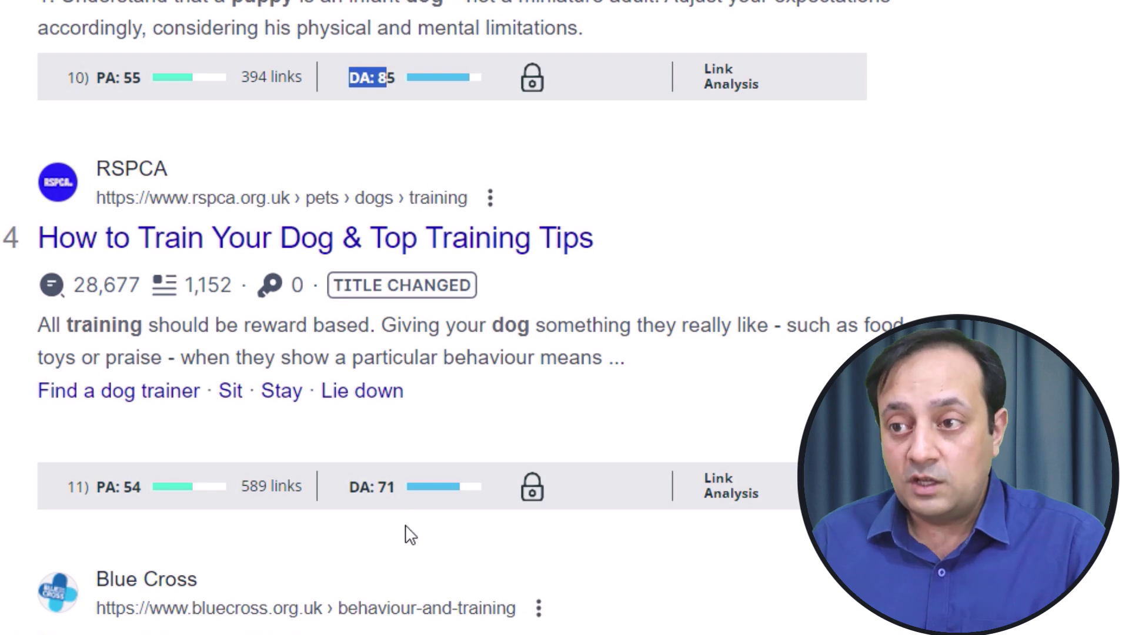
{"action": "scroll", "coordinate": [432, 538], "scroll_direction": "down", "scroll_amount": 6}
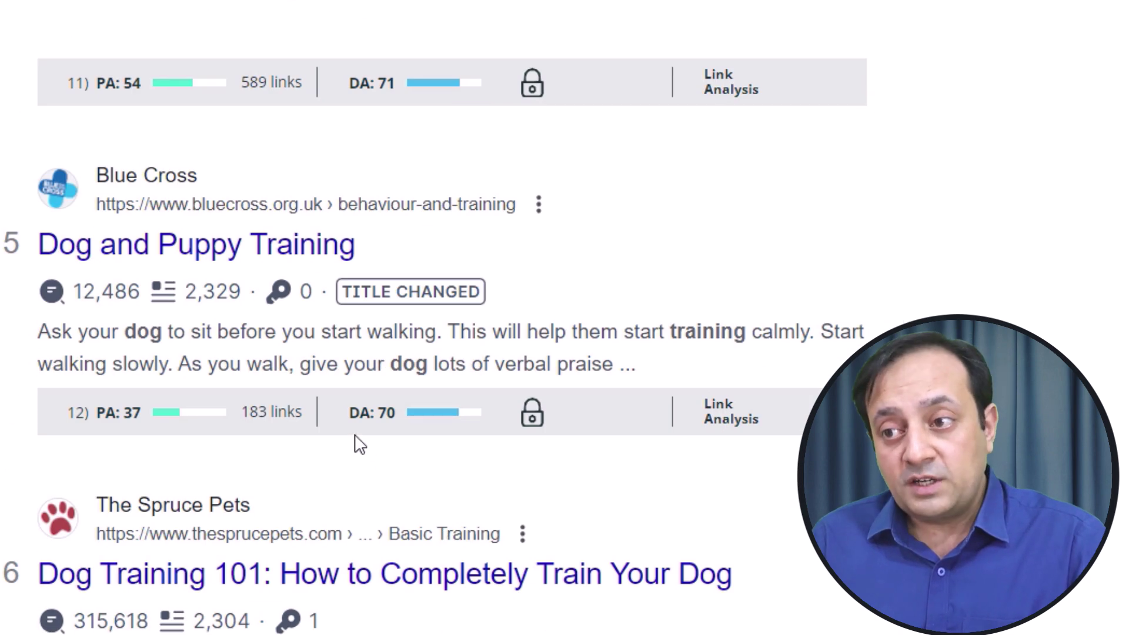
{"action": "scroll", "coordinate": [406, 463], "scroll_direction": "down", "scroll_amount": 1}
{"action": "scroll", "coordinate": [412, 464], "scroll_direction": "down", "scroll_amount": 3}
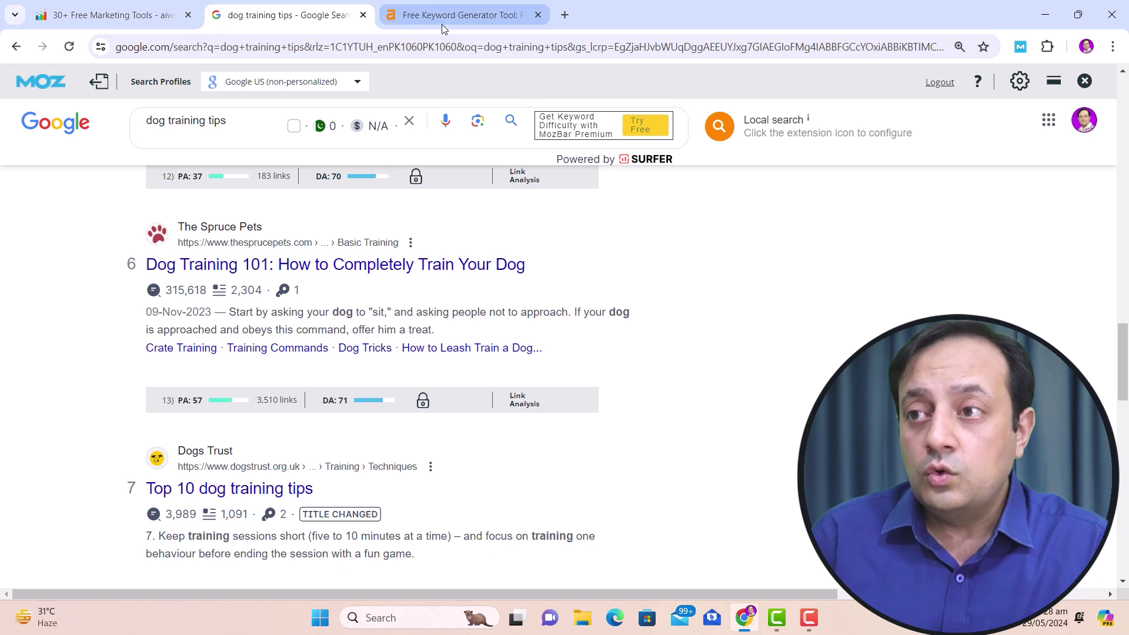
Step: Generate Ahrefs keyword ideas for the 'dog training tips' phrase
{"action": "left_click", "coordinate": [443, 23]}
{"action": "left_click", "coordinate": [340, 392]}
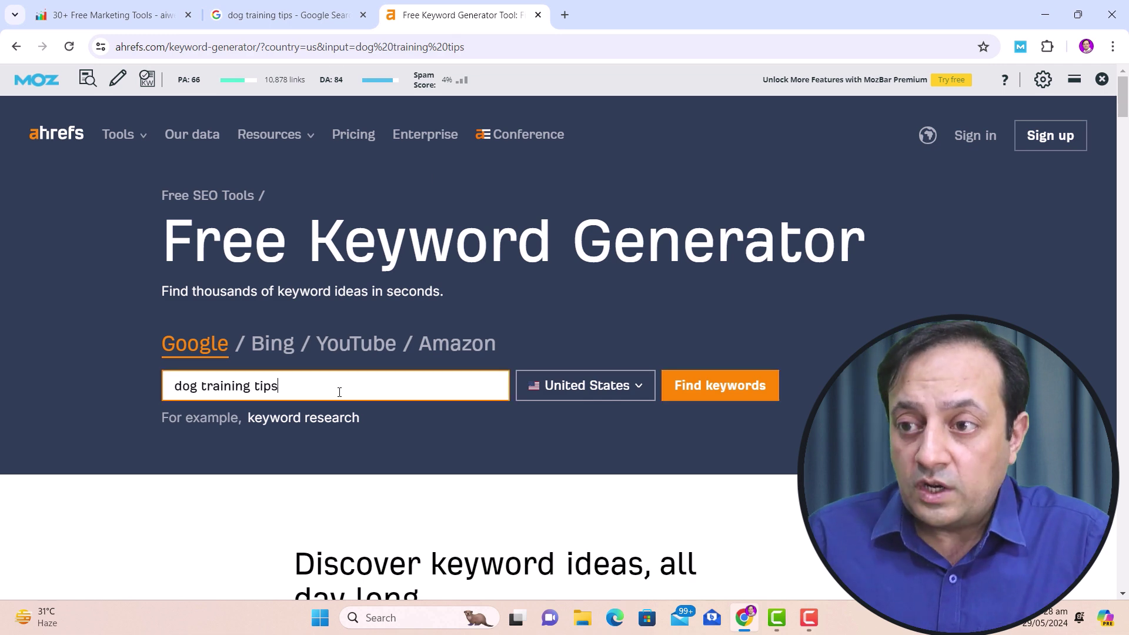
{"action": "triple_click", "coordinate": [342, 393]}
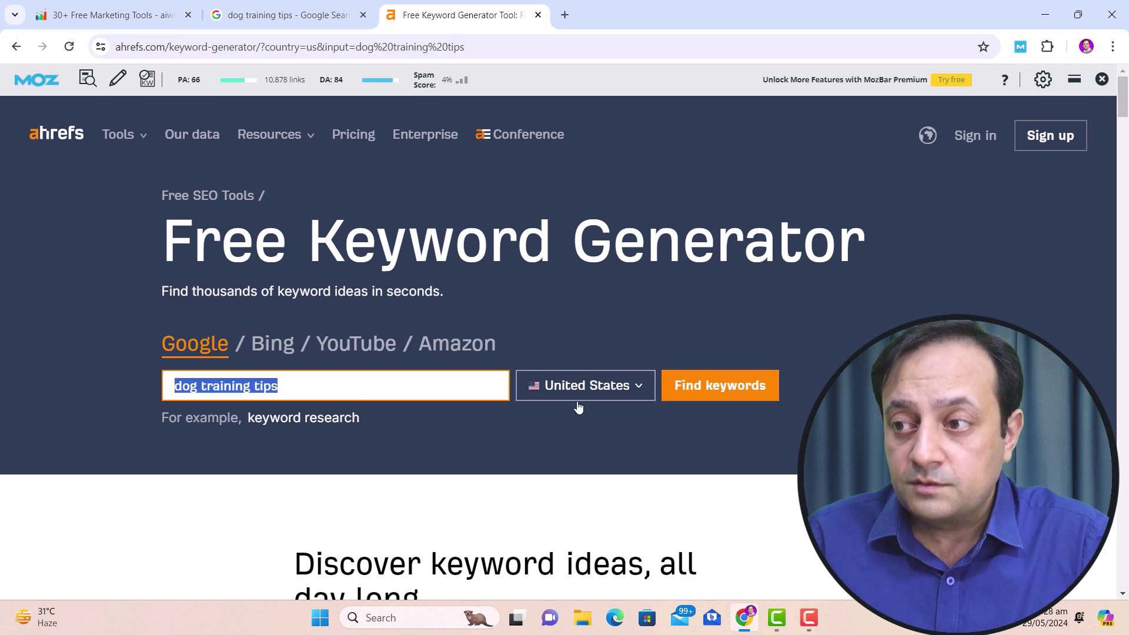
{"action": "left_click", "coordinate": [720, 385]}
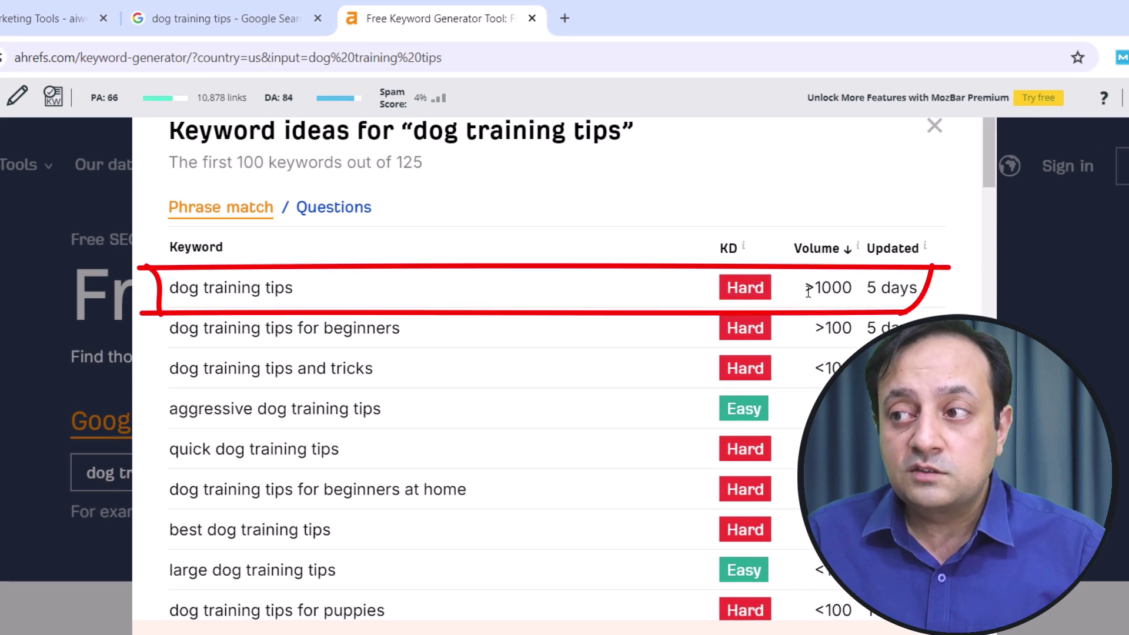
Step: Highlight the >1000 search volume, then return to the AiWeb Ranker tools page
{"action": "left_click_drag", "start_coordinate": [806, 289], "coordinate": [855, 290]}
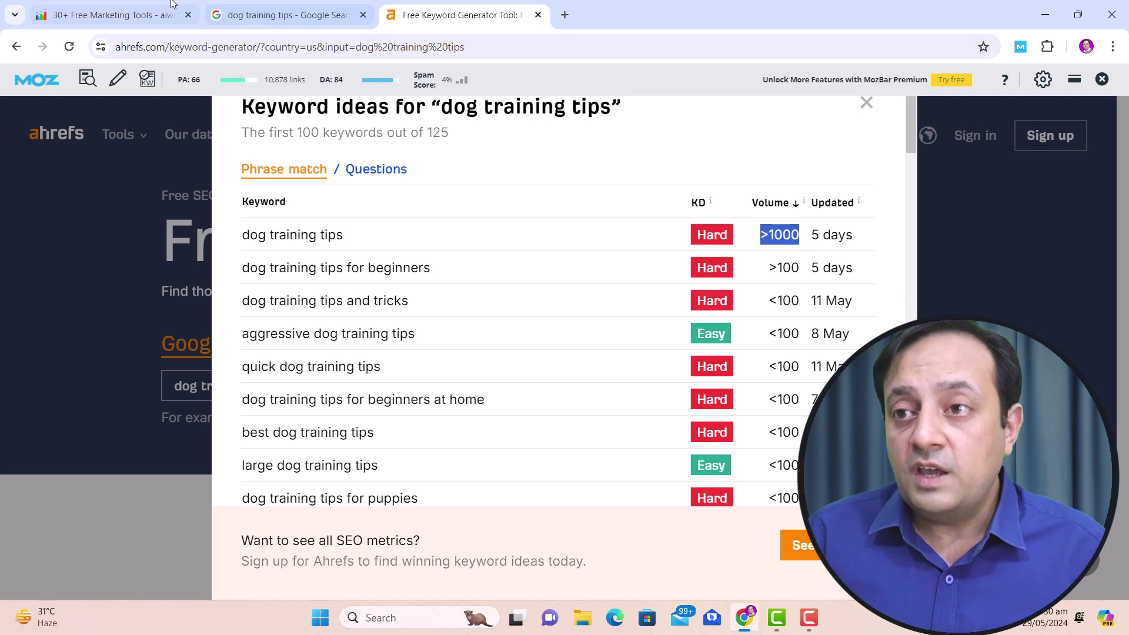
{"action": "left_click", "coordinate": [109, 15]}
{"action": "scroll", "coordinate": [270, 296], "scroll_direction": "down", "scroll_amount": 15}
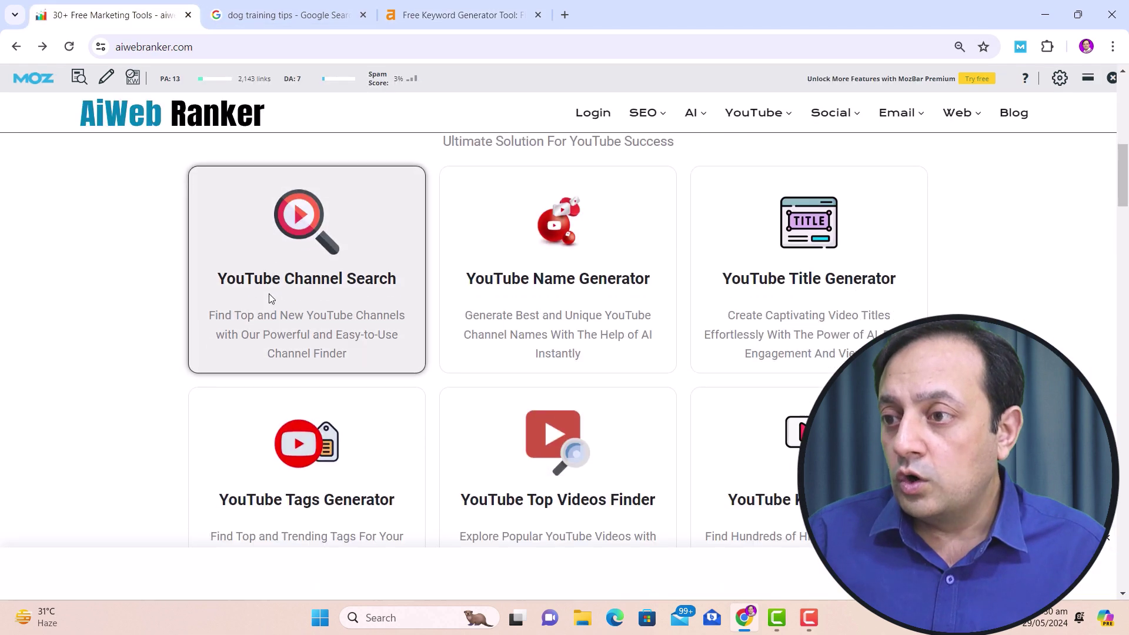
Step: In the Keyword Research tool, generate ideas for the autofilled 'dog training tips' seed
{"action": "scroll", "coordinate": [417, 258], "scroll_direction": "up", "scroll_amount": 1}
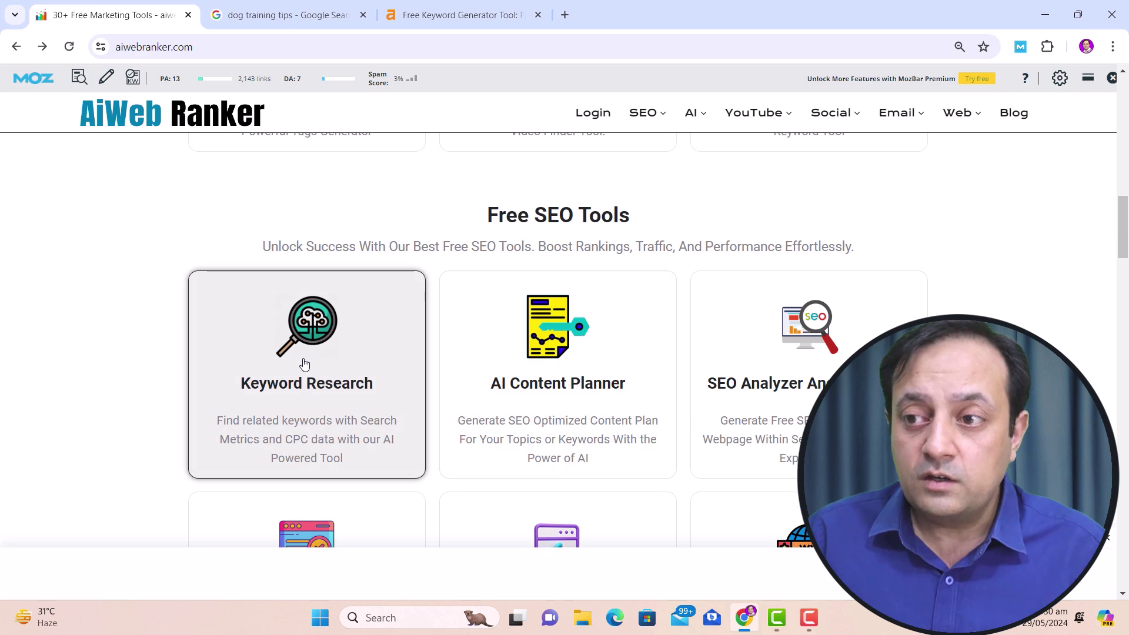
{"action": "left_click", "coordinate": [317, 351]}
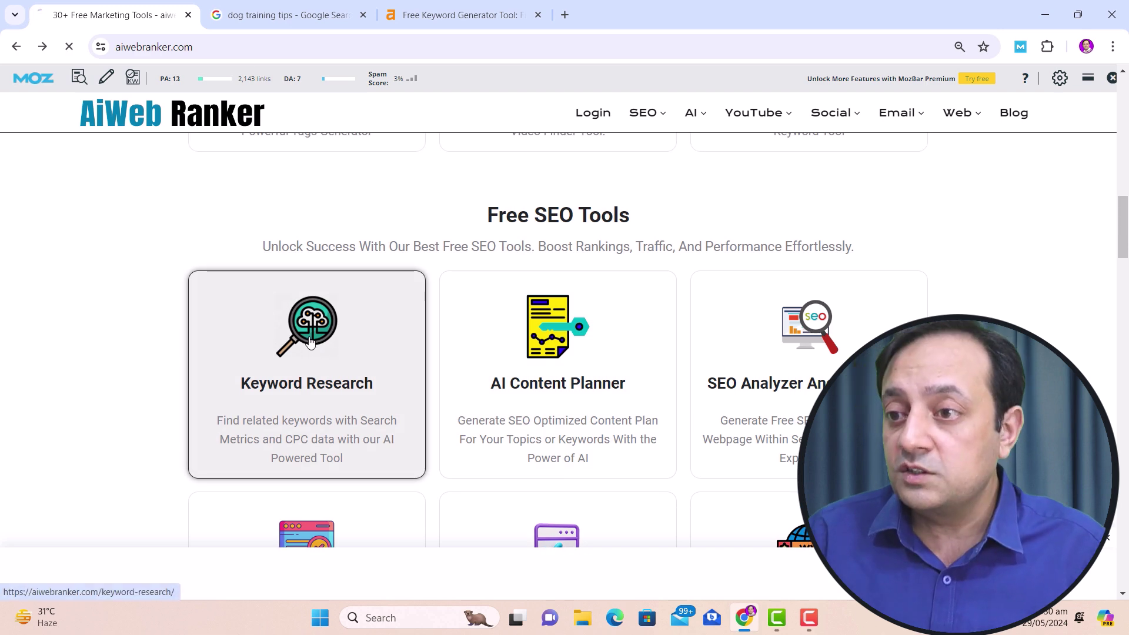
{"action": "left_click", "coordinate": [275, 442]}
{"action": "type", "text": "dog training tips"}
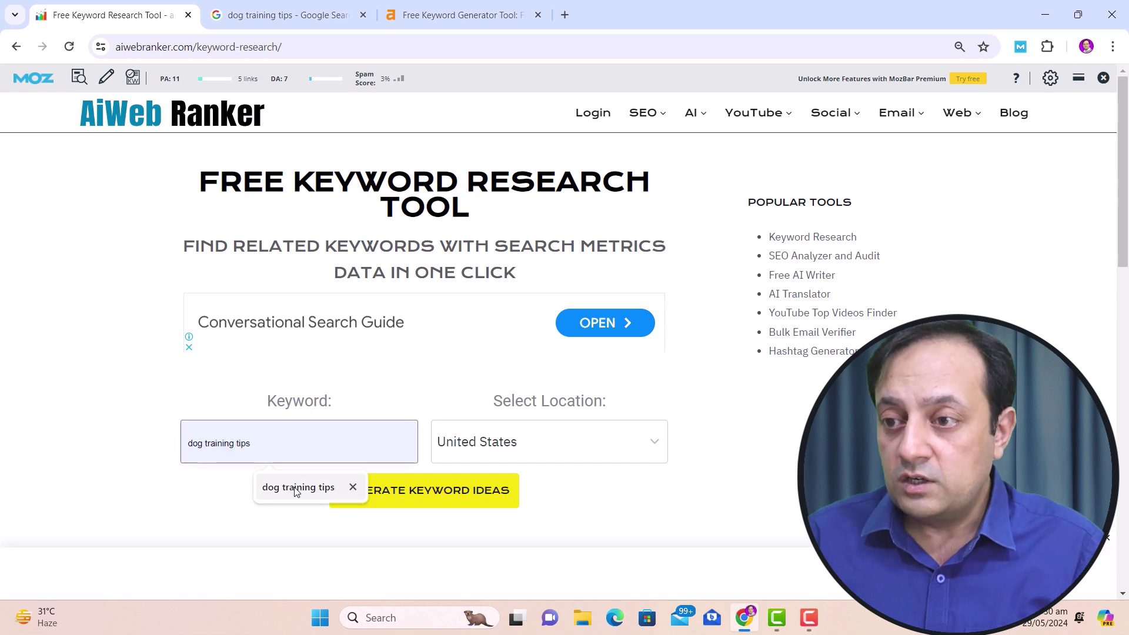
{"action": "left_click", "coordinate": [294, 488]}
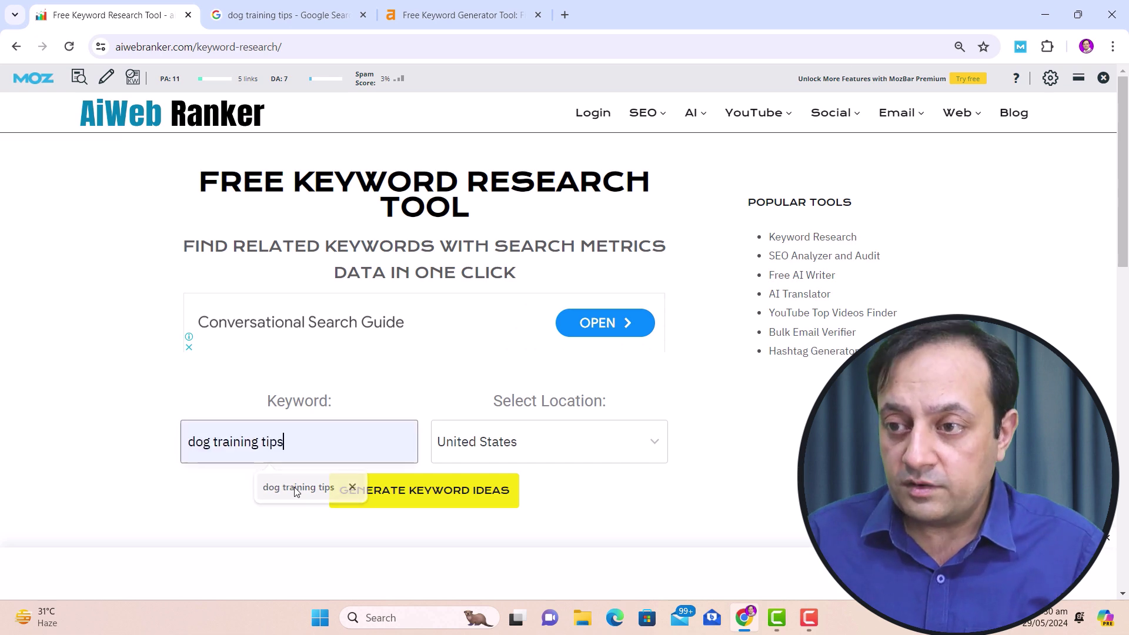
{"action": "left_click", "coordinate": [422, 493]}
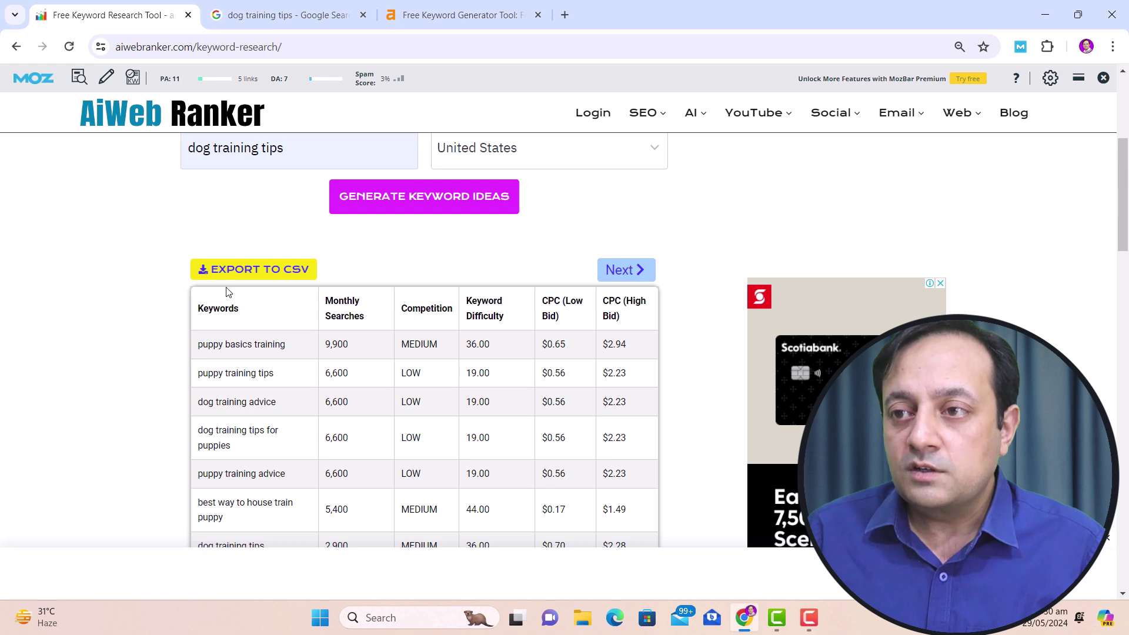
Step: Highlight the seed keyword, then the 'puppy training tips' idea in the results table
{"action": "left_click_drag", "start_coordinate": [313, 153], "coordinate": [158, 155]}
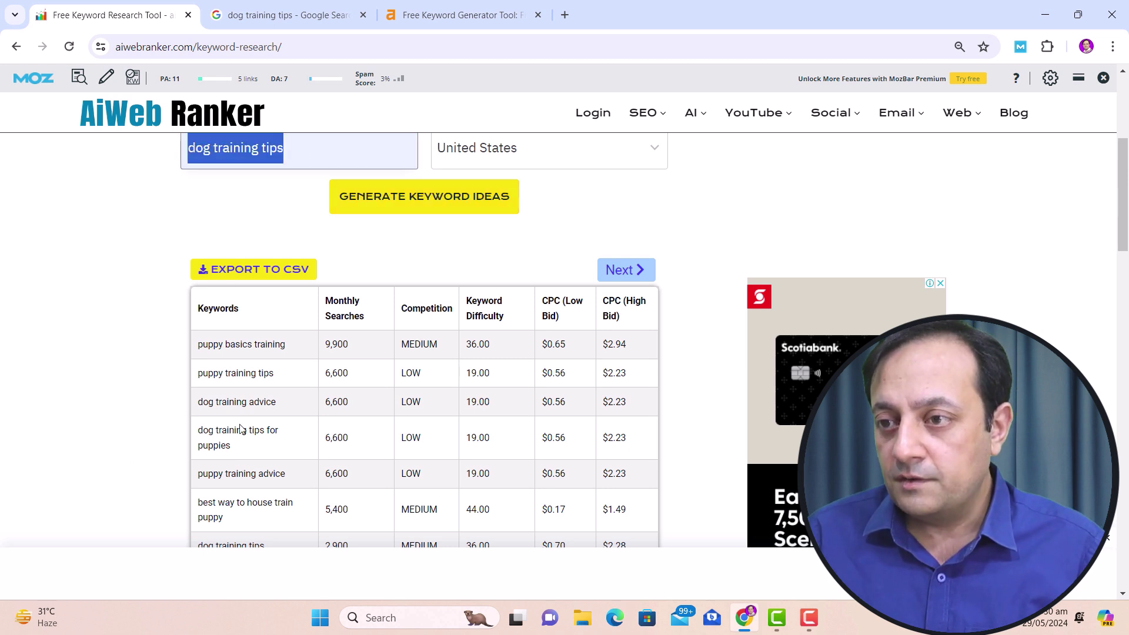
{"action": "left_click", "coordinate": [247, 388]}
{"action": "left_click_drag", "start_coordinate": [200, 378], "coordinate": [275, 373]}
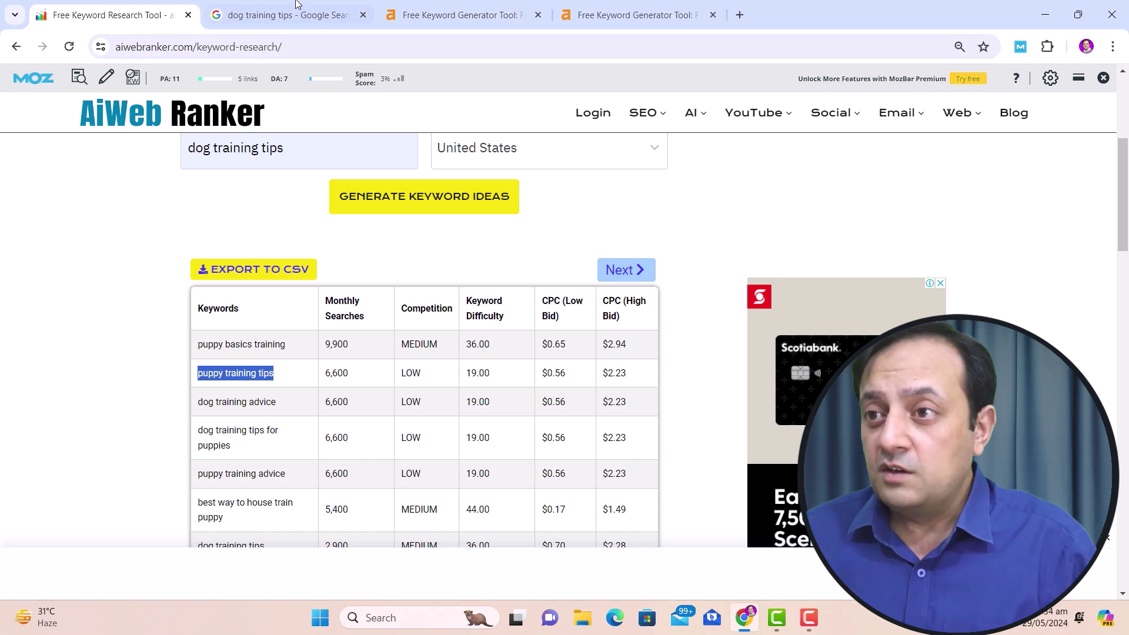
Step: Replace the Google query with 'puppy training tips', search, and scroll the results
{"action": "left_click", "coordinate": [276, 17]}
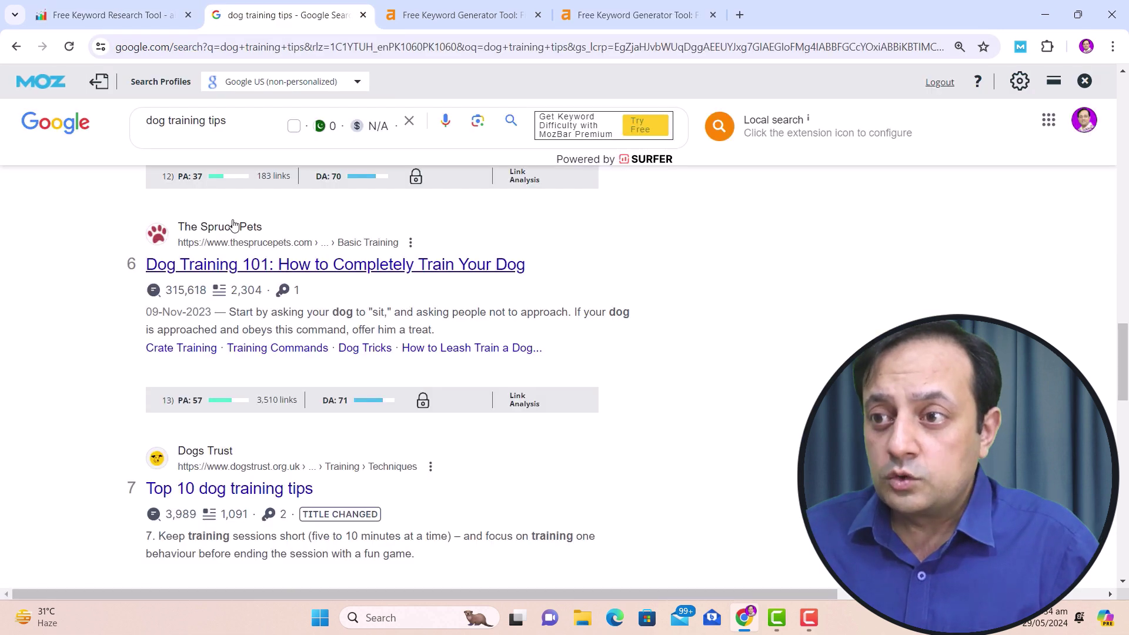
{"action": "scroll", "coordinate": [236, 229], "scroll_direction": "up", "scroll_amount": 15}
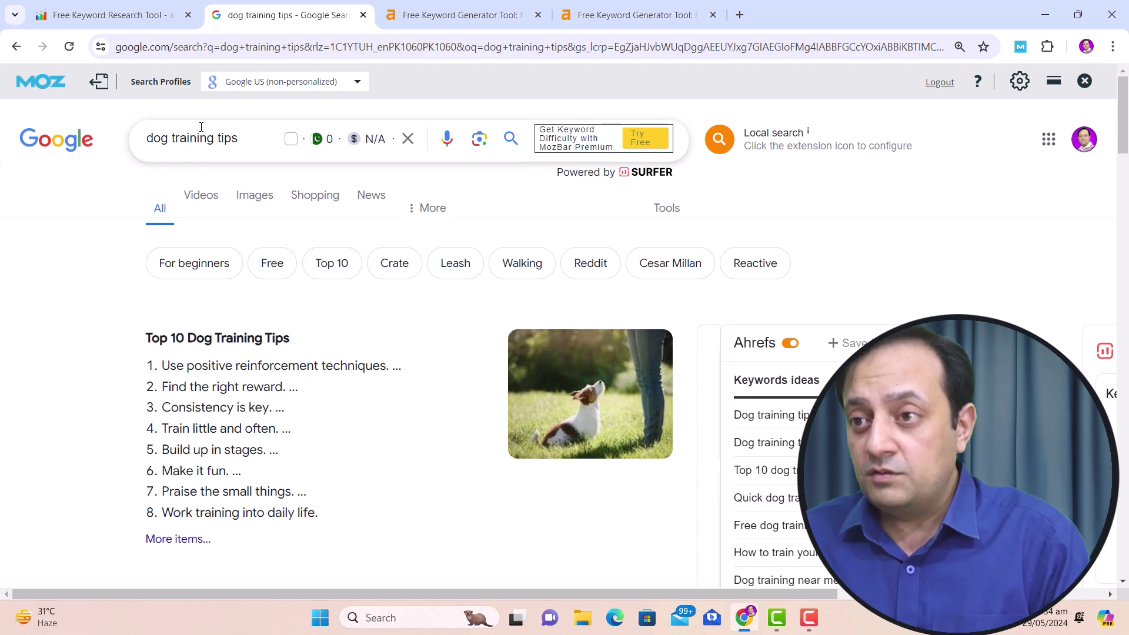
{"action": "triple_click", "coordinate": [270, 141]}
{"action": "type", "text": "puppy training tips"}
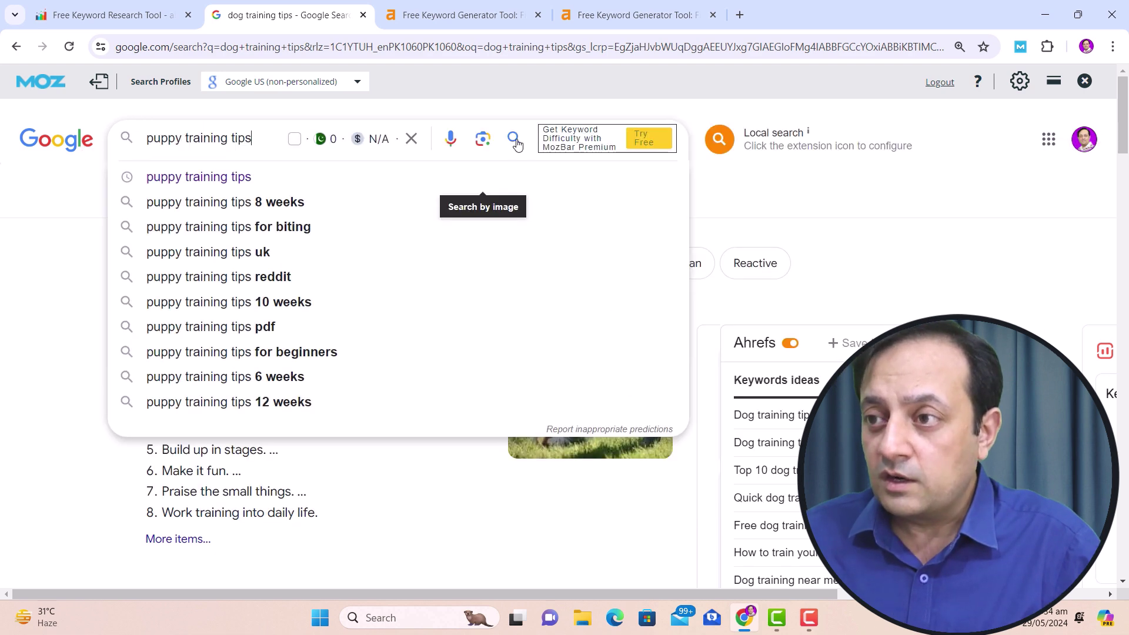
{"action": "left_click", "coordinate": [515, 141]}
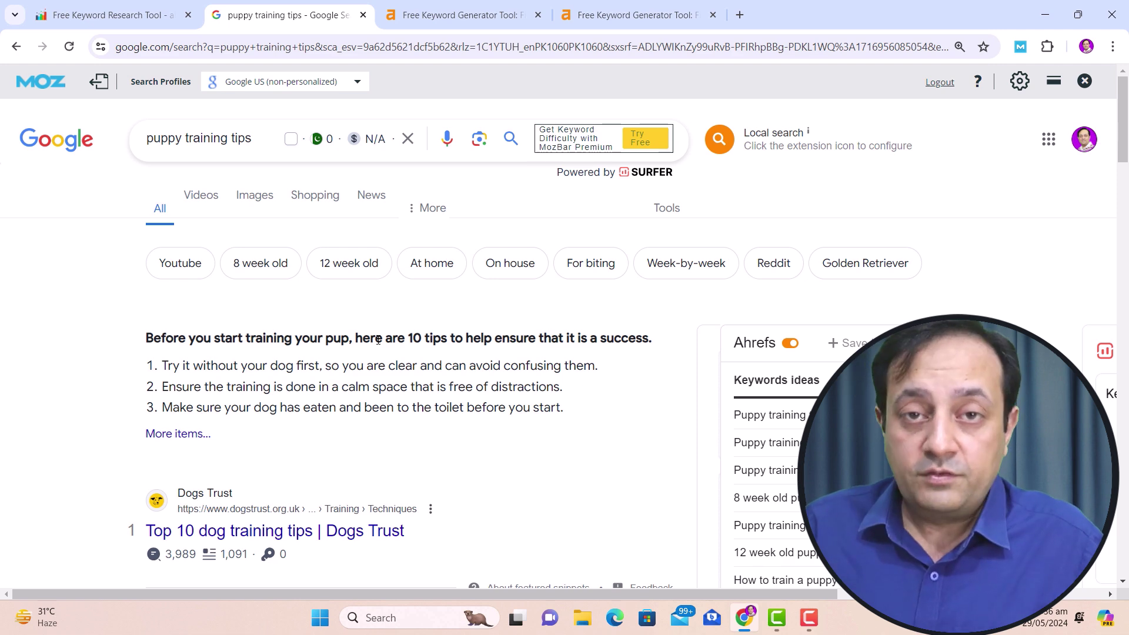
{"action": "scroll", "coordinate": [323, 402], "scroll_direction": "down", "scroll_amount": 10}
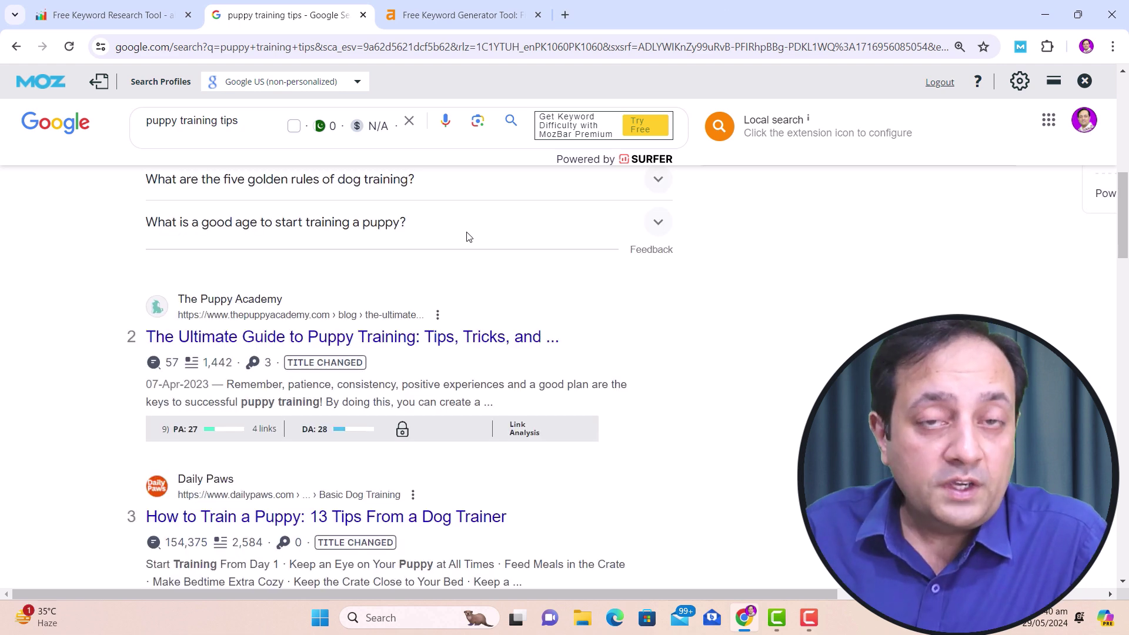
Step: In the AiWeb Ranker ideas table, highlight 'tricks for puppies' and its LOW competition rating
{"action": "left_click", "coordinate": [111, 16]}
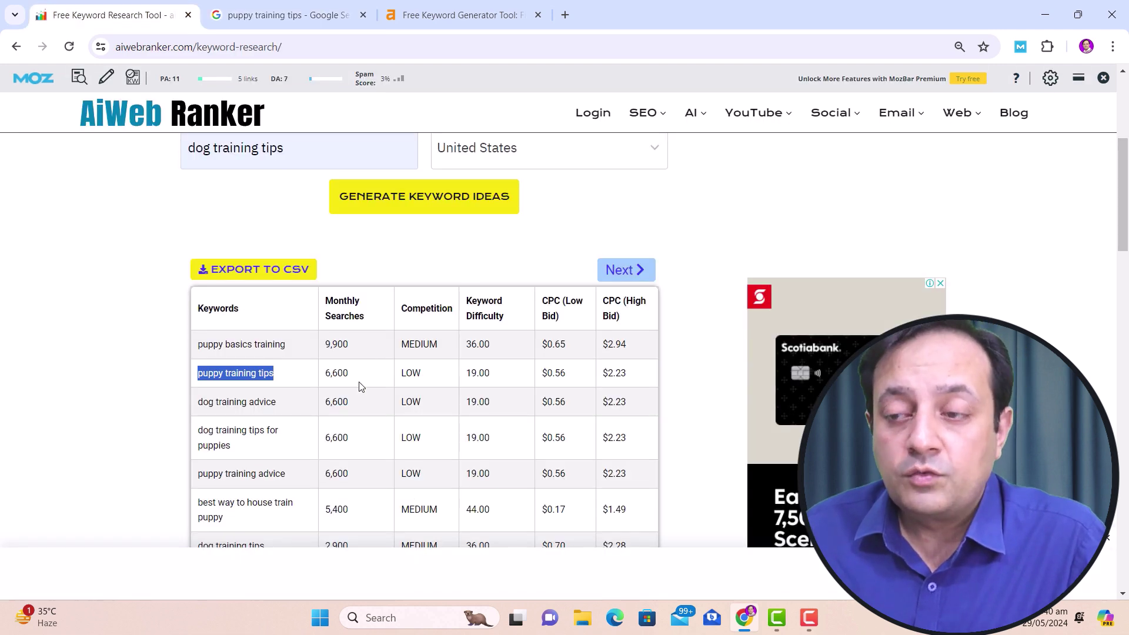
{"action": "scroll", "coordinate": [316, 430], "scroll_direction": "down", "scroll_amount": 1}
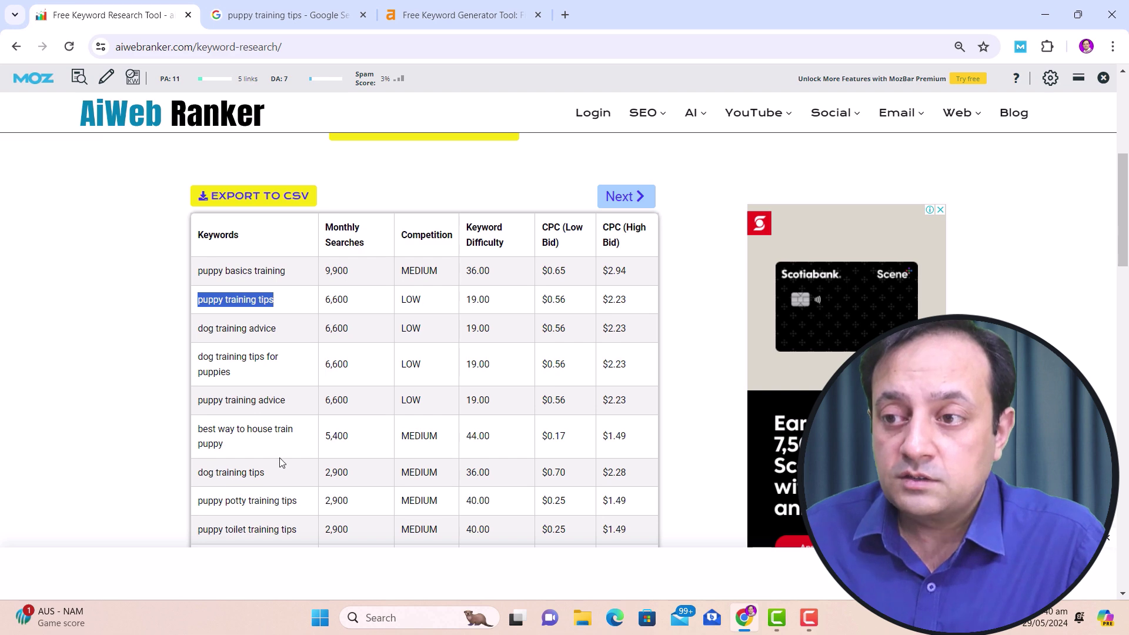
{"action": "scroll", "coordinate": [280, 463], "scroll_direction": "down", "scroll_amount": 2}
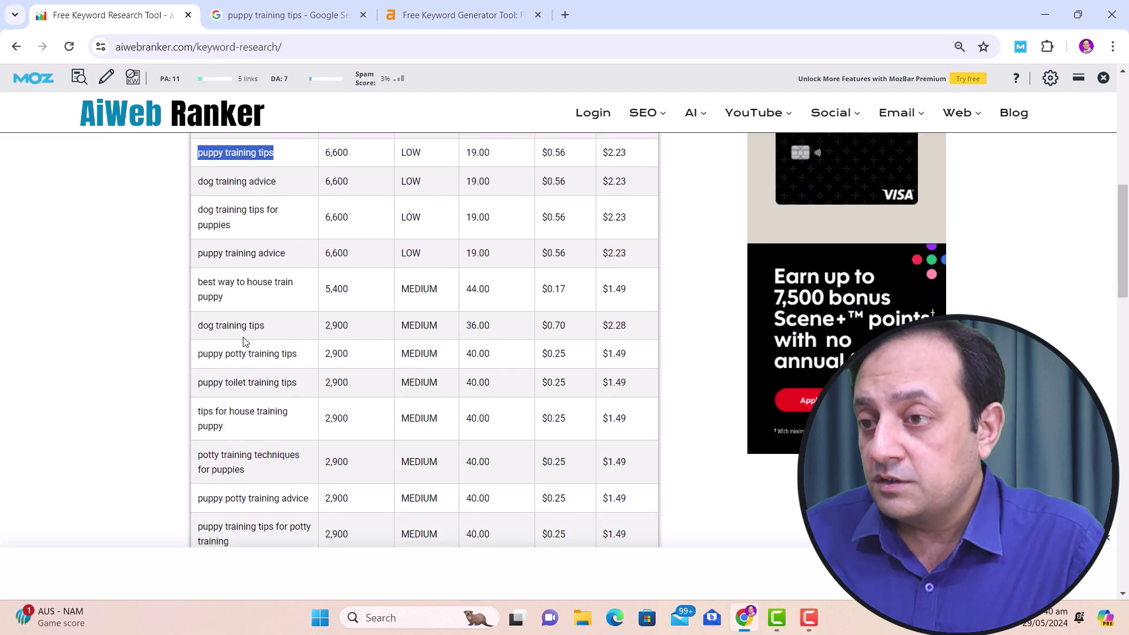
{"action": "scroll", "coordinate": [240, 327], "scroll_direction": "down", "scroll_amount": 5}
{"action": "scroll", "coordinate": [241, 328], "scroll_direction": "up", "scroll_amount": 1}
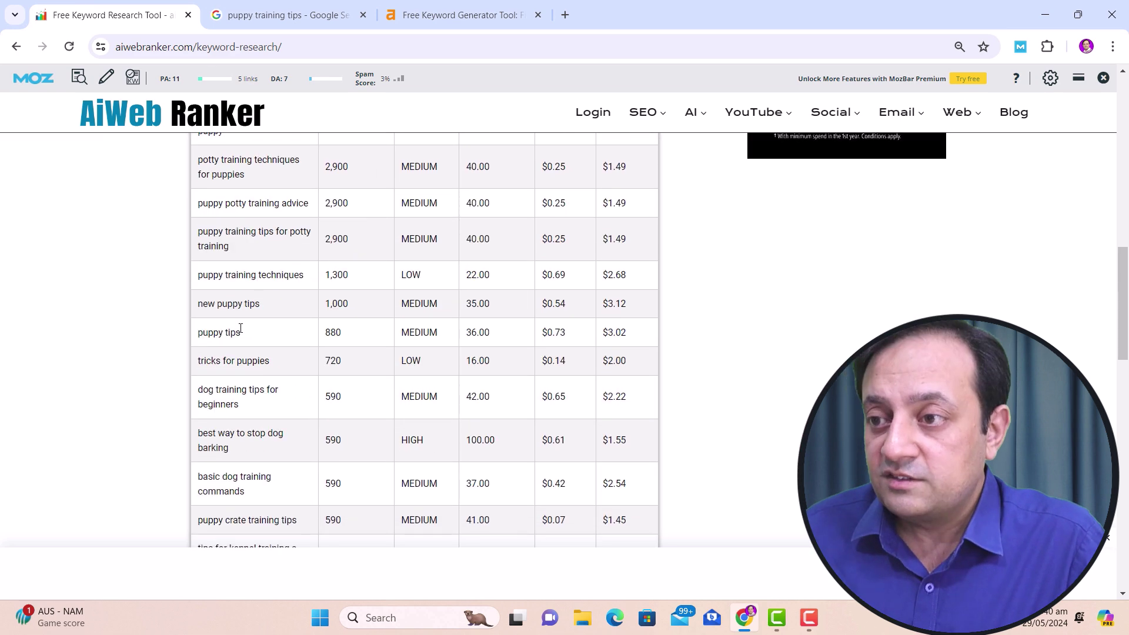
{"action": "scroll", "coordinate": [240, 328], "scroll_direction": "down", "scroll_amount": 1}
{"action": "scroll", "coordinate": [241, 328], "scroll_direction": "down", "scroll_amount": 1}
{"action": "scroll", "coordinate": [241, 328], "scroll_direction": "up", "scroll_amount": 2}
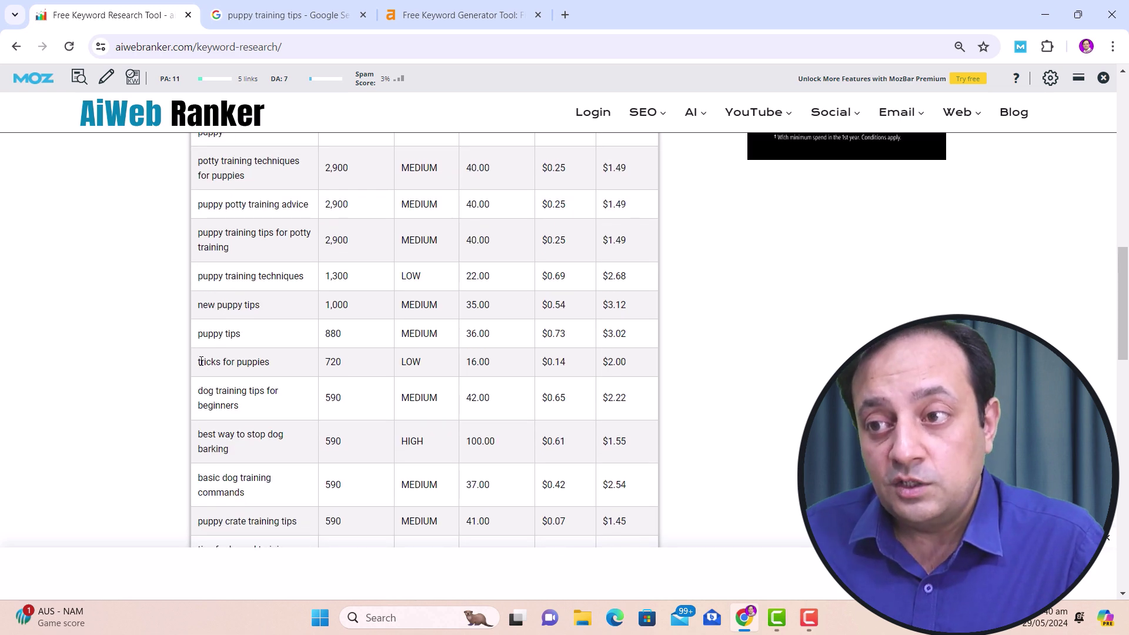
{"action": "left_click_drag", "start_coordinate": [213, 362], "coordinate": [344, 365]}
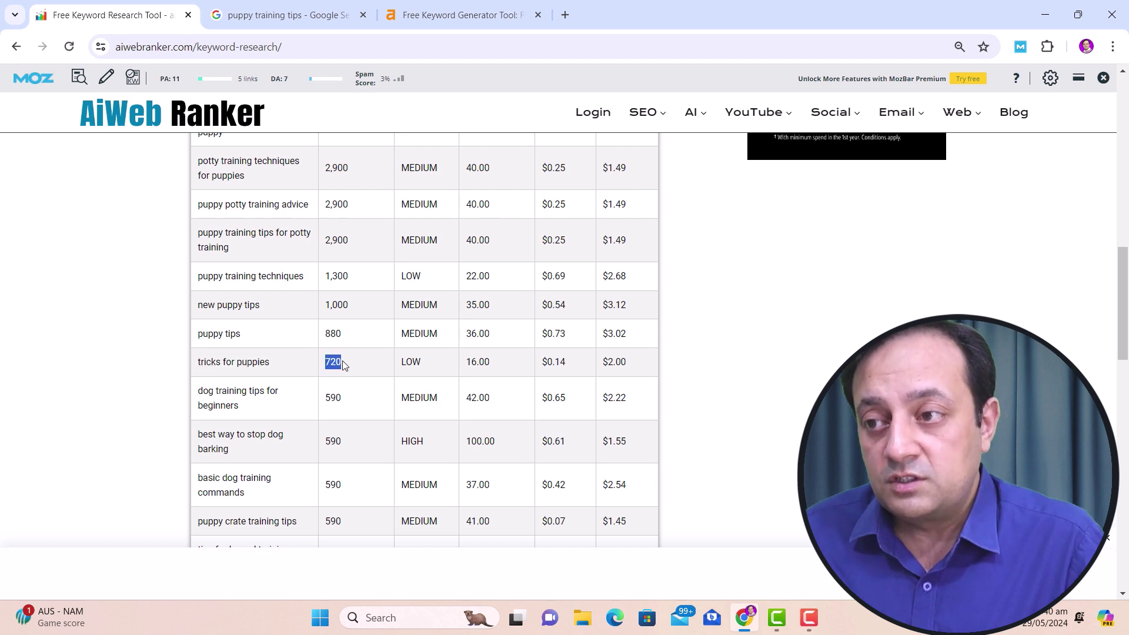
{"action": "double_click", "coordinate": [411, 362]}
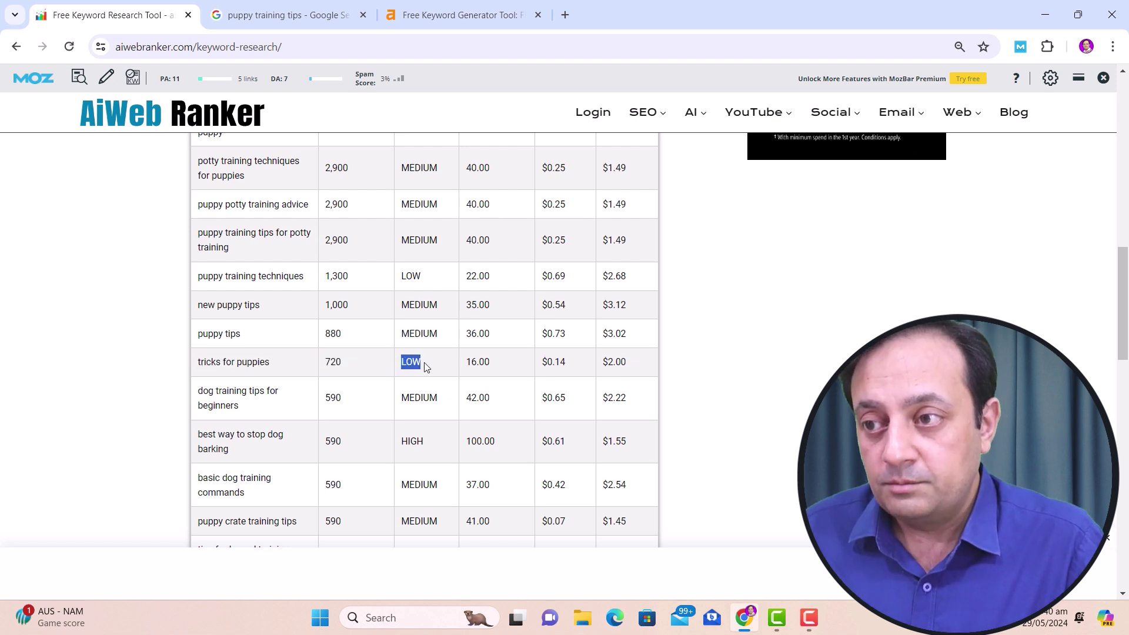